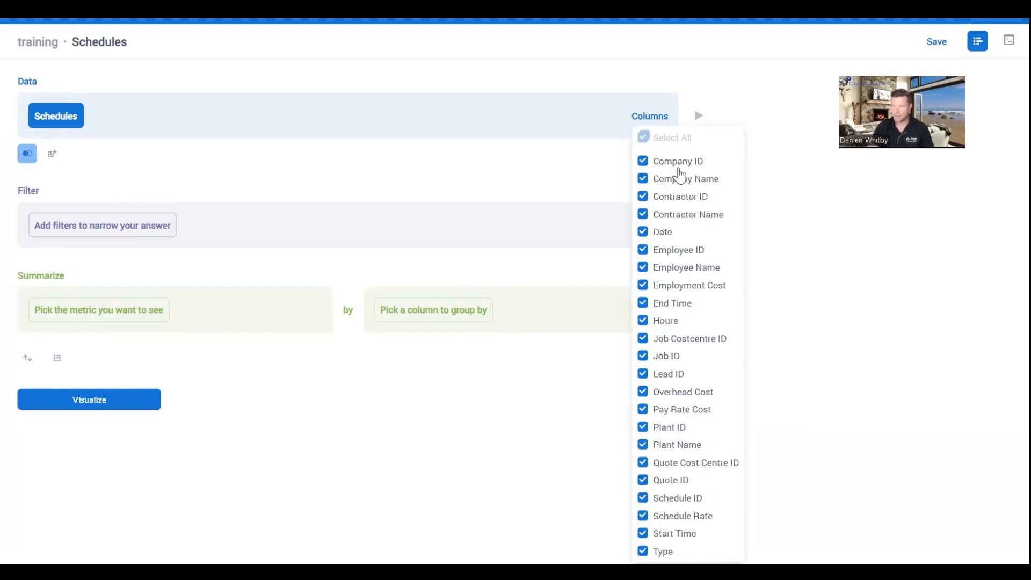
Remove every column from the Schedules table except Hours.
left_click(671, 198)
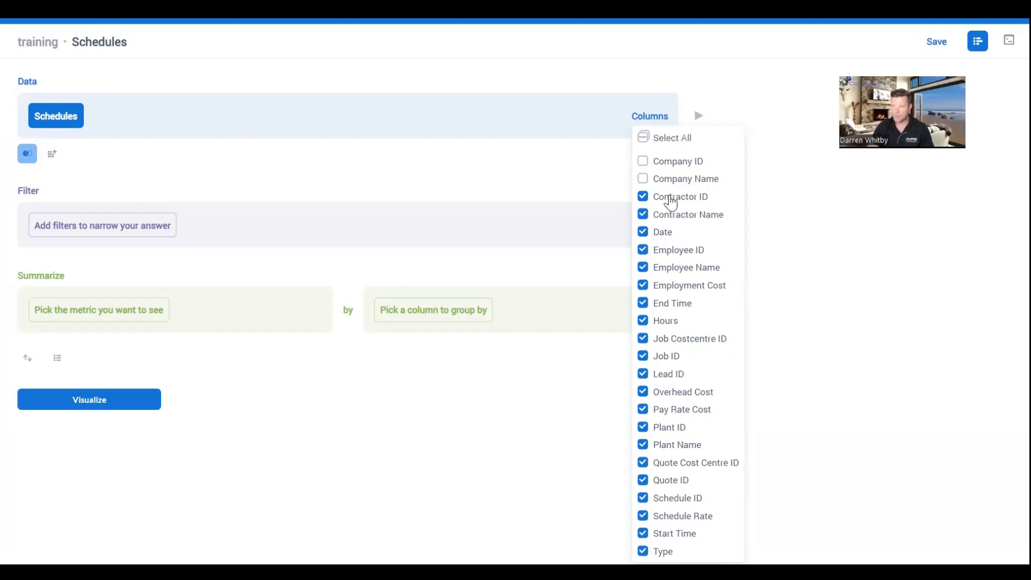
left_click(664, 251)
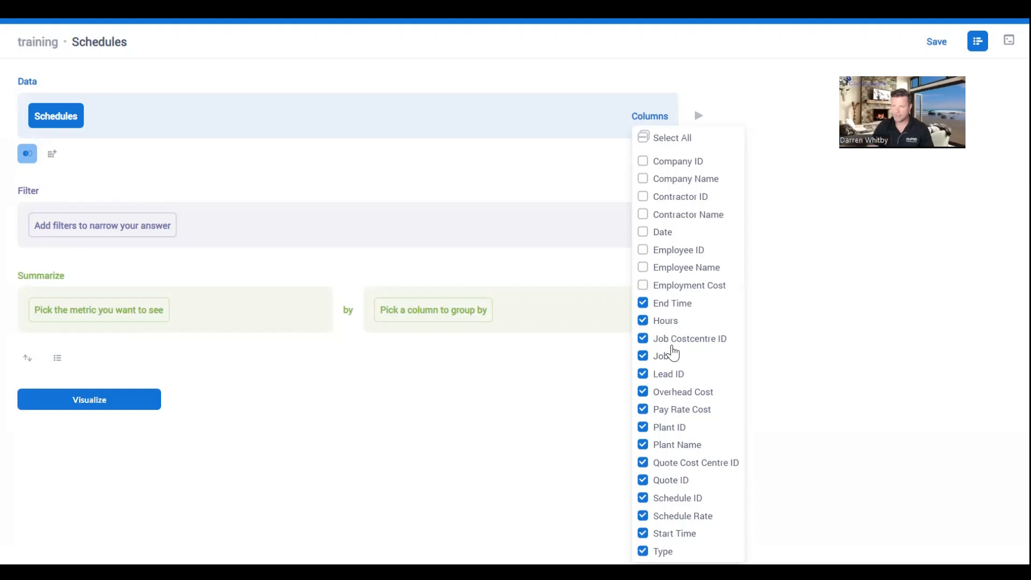
left_click(673, 346)
left_click(671, 354)
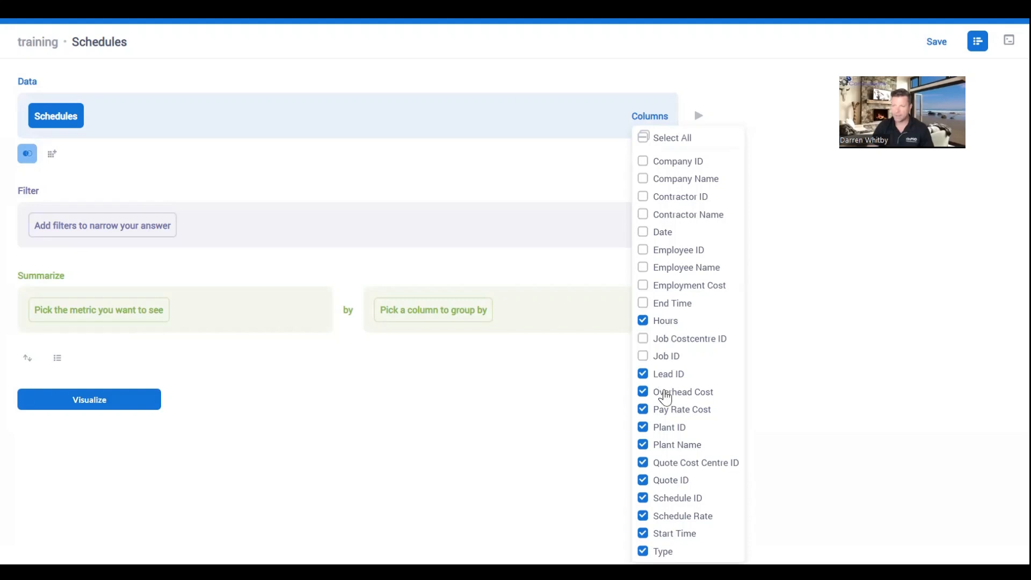
left_click(664, 395)
left_click(662, 413)
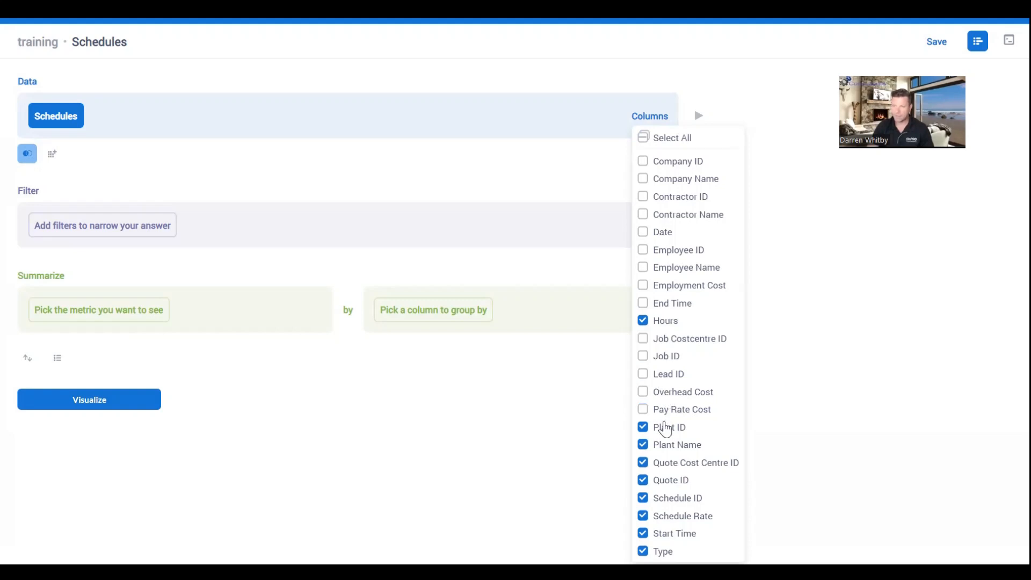
left_click(666, 451)
left_click(656, 499)
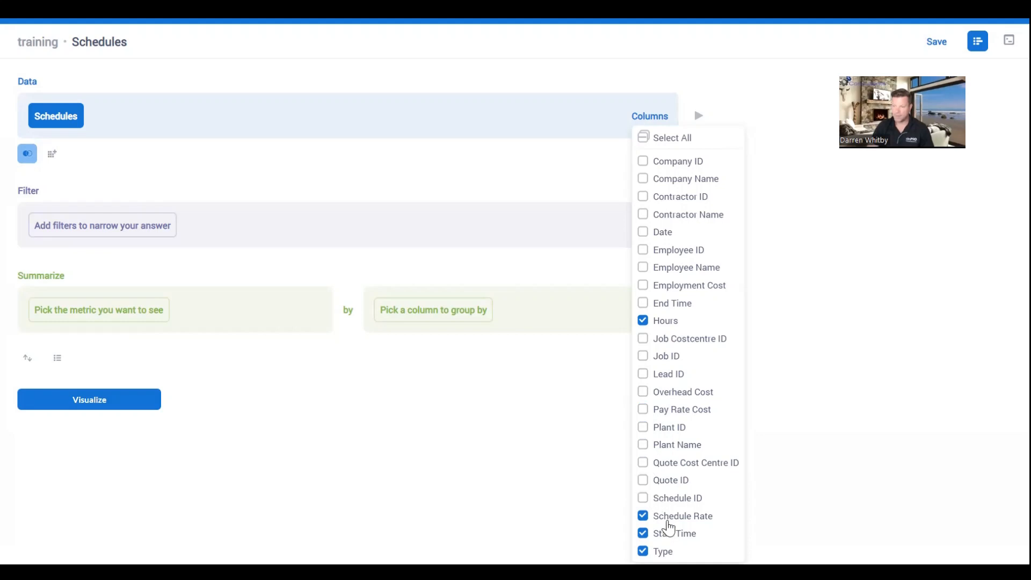
left_click(666, 520)
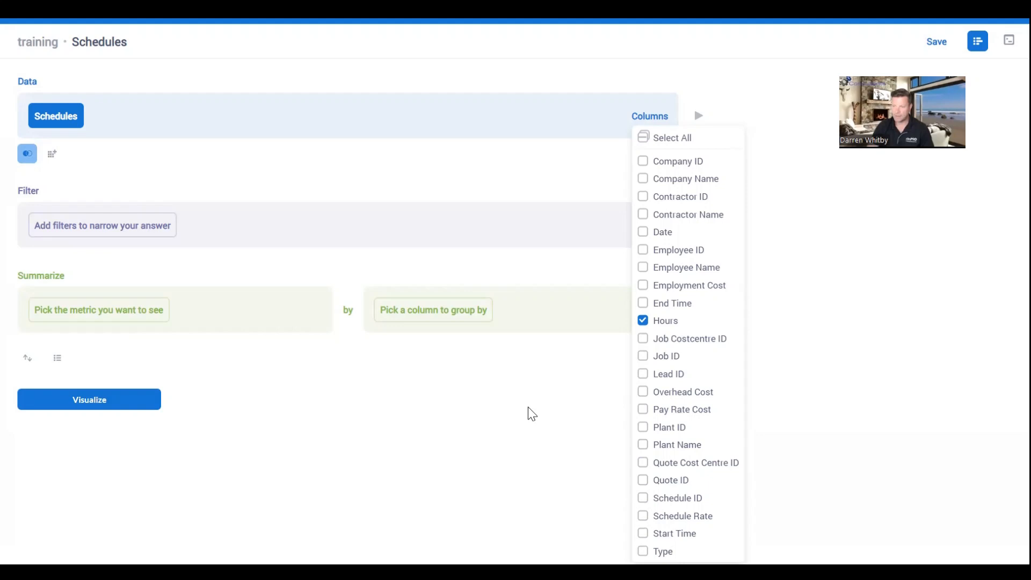
left_click(209, 162)
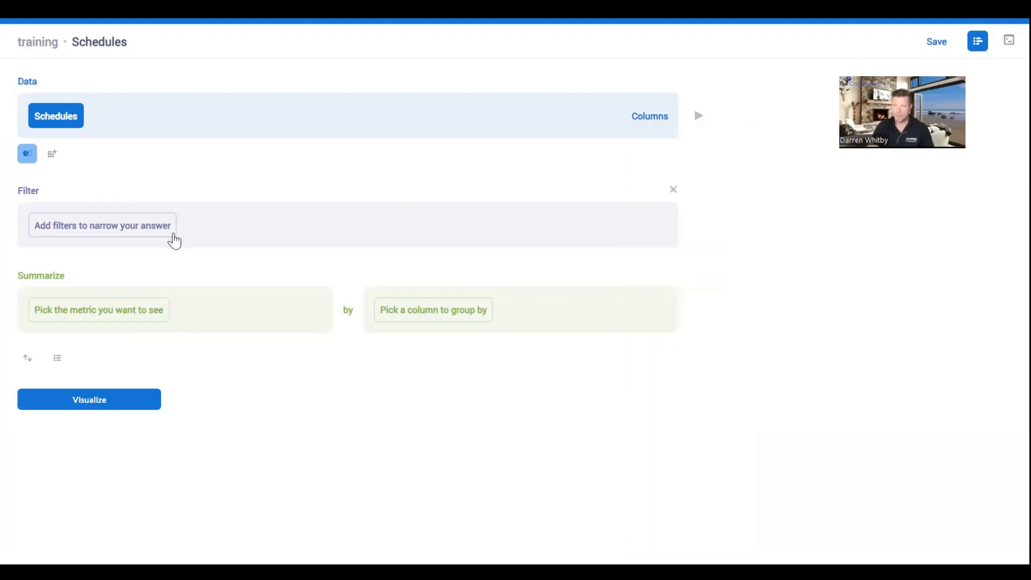
Filter the Schedules data by Date to the previous 90 days.
left_click(155, 227)
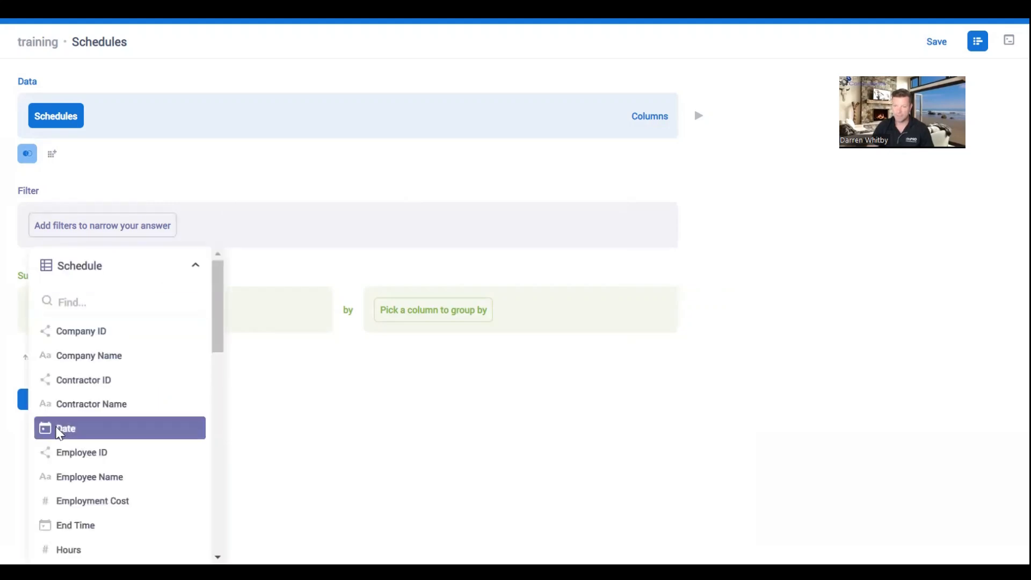
left_click(61, 433)
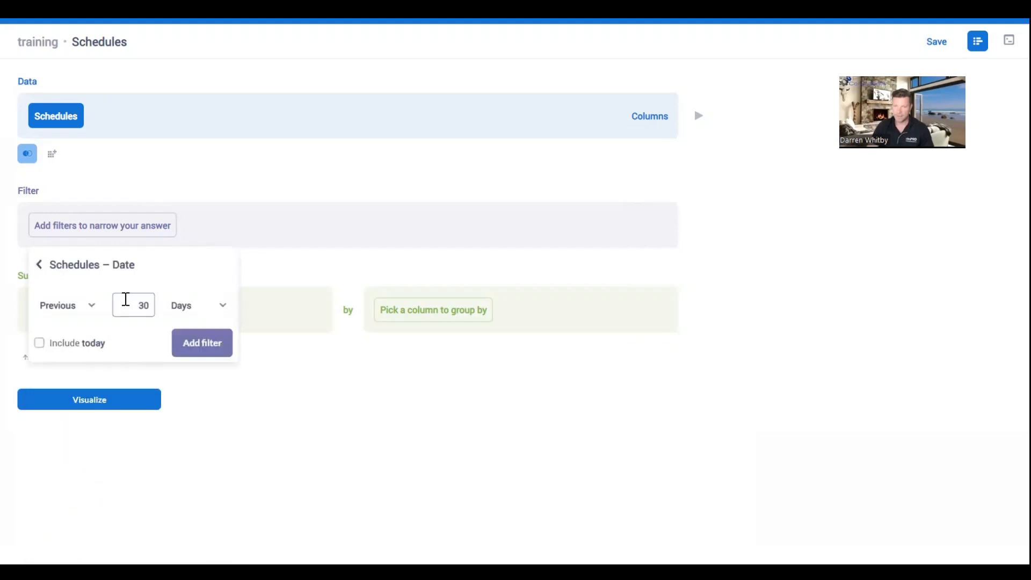
left_click(128, 303)
key("ctrl+a")
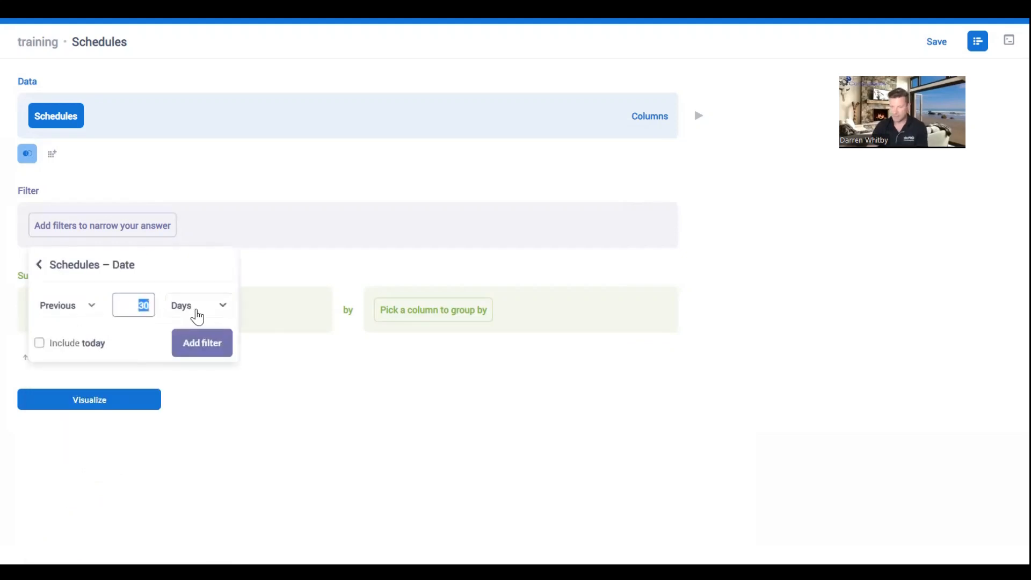
type("90")
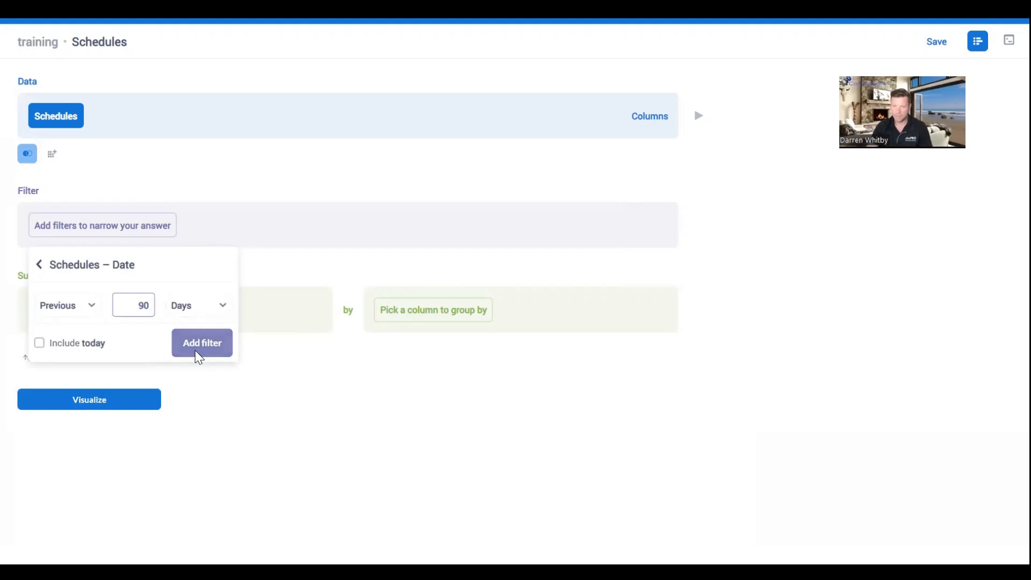
left_click(198, 350)
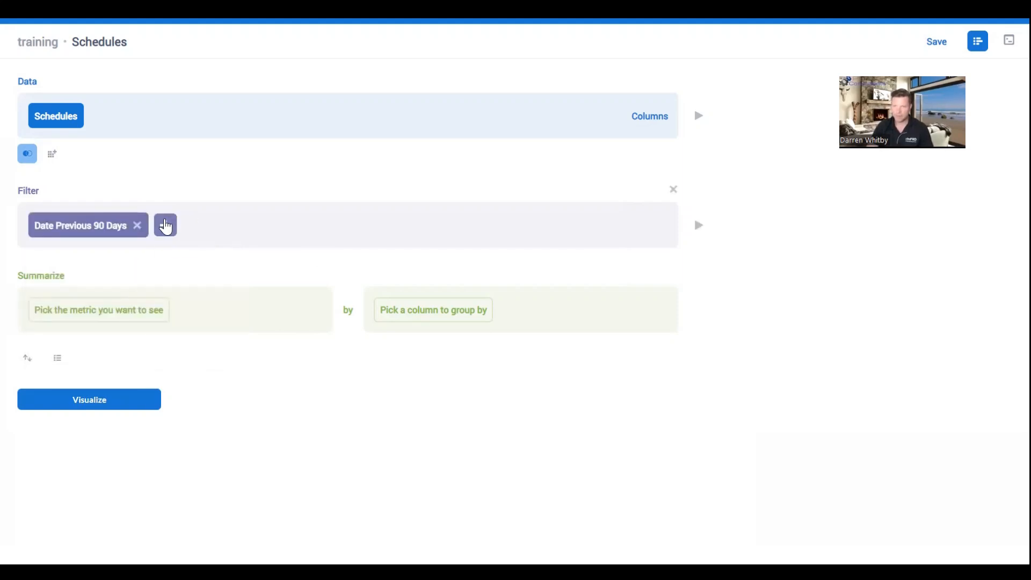
Add a filter requiring the Schedules Job ID to be not empty, and visualize the results.
left_click(166, 226)
left_click(210, 428)
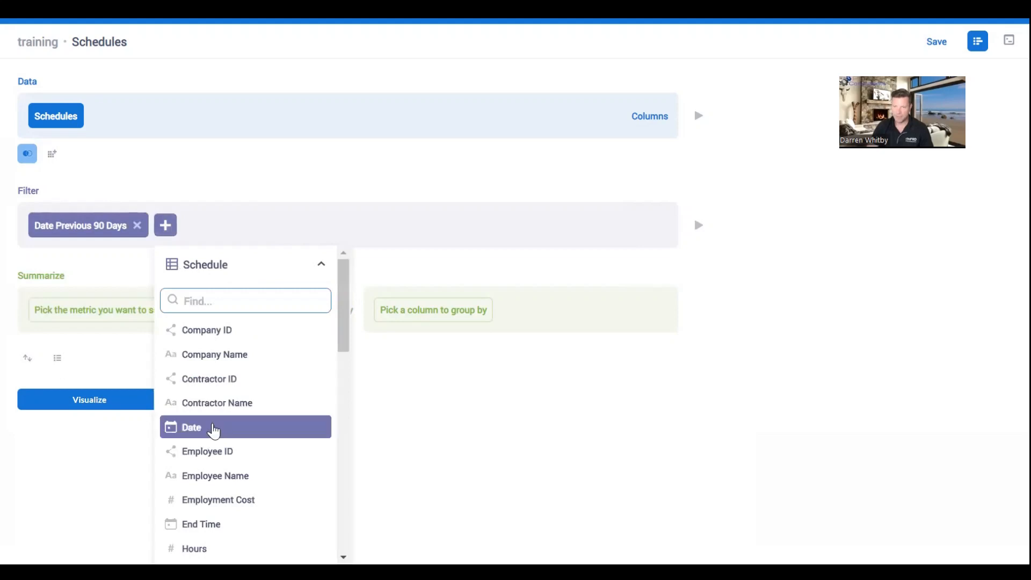
type("j")
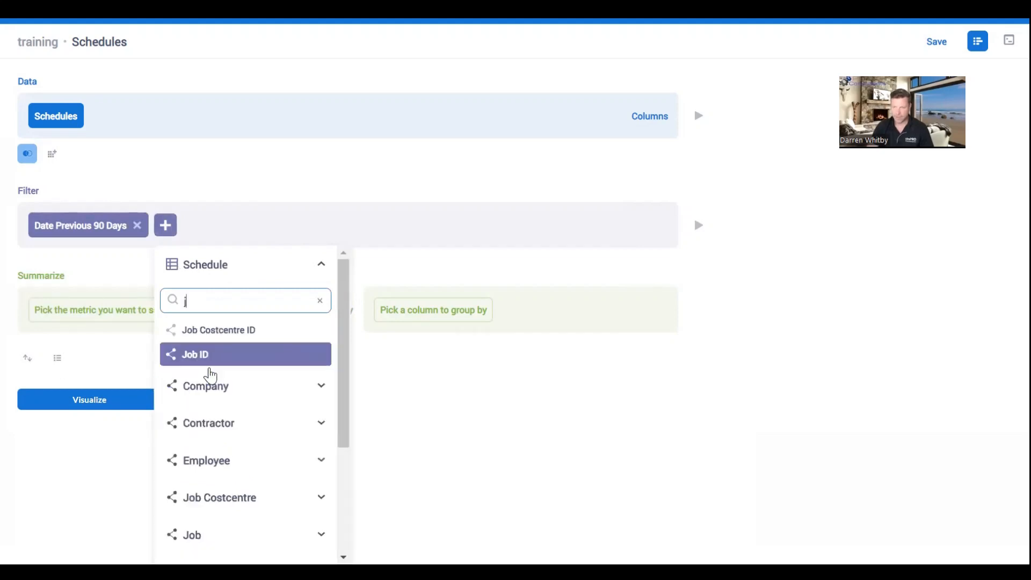
left_click(228, 349)
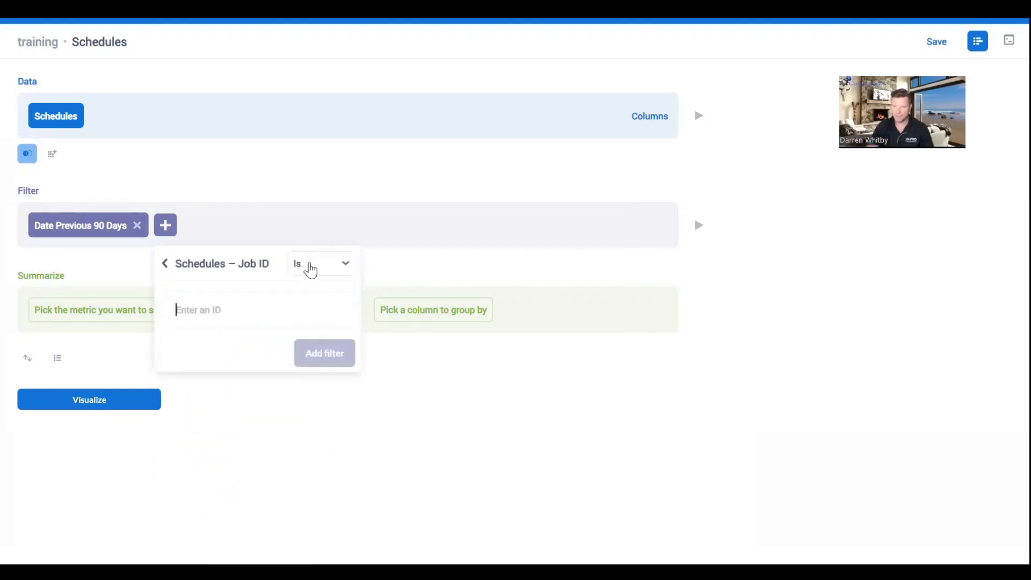
left_click(312, 270)
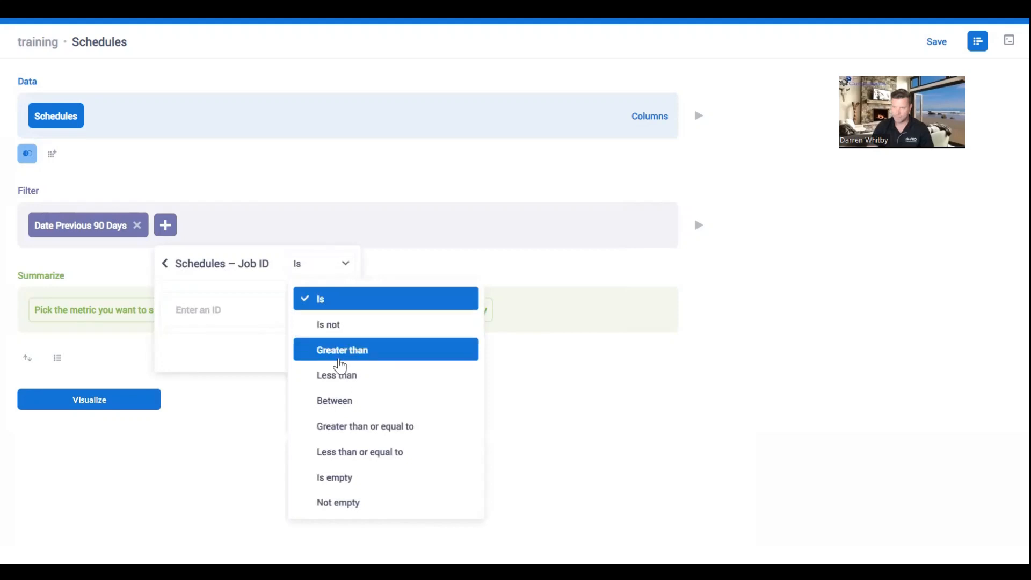
left_click(340, 497)
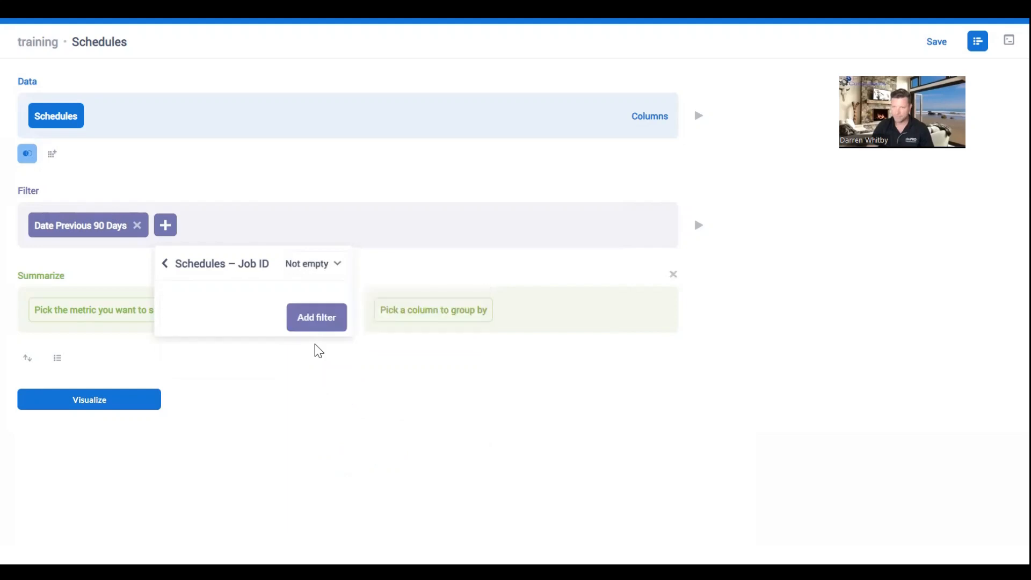
left_click(484, 232)
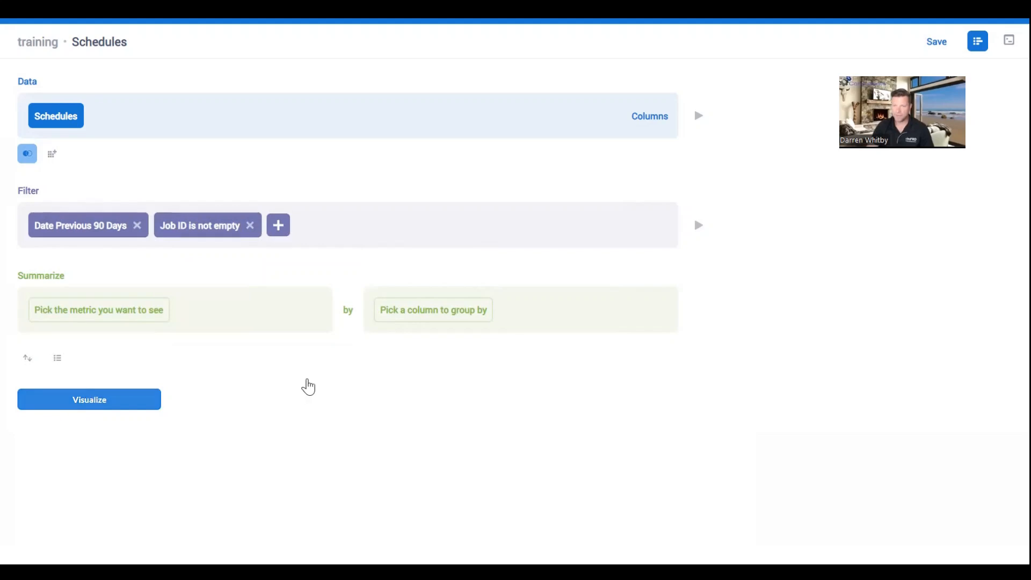
scroll(309, 386, "down", 2)
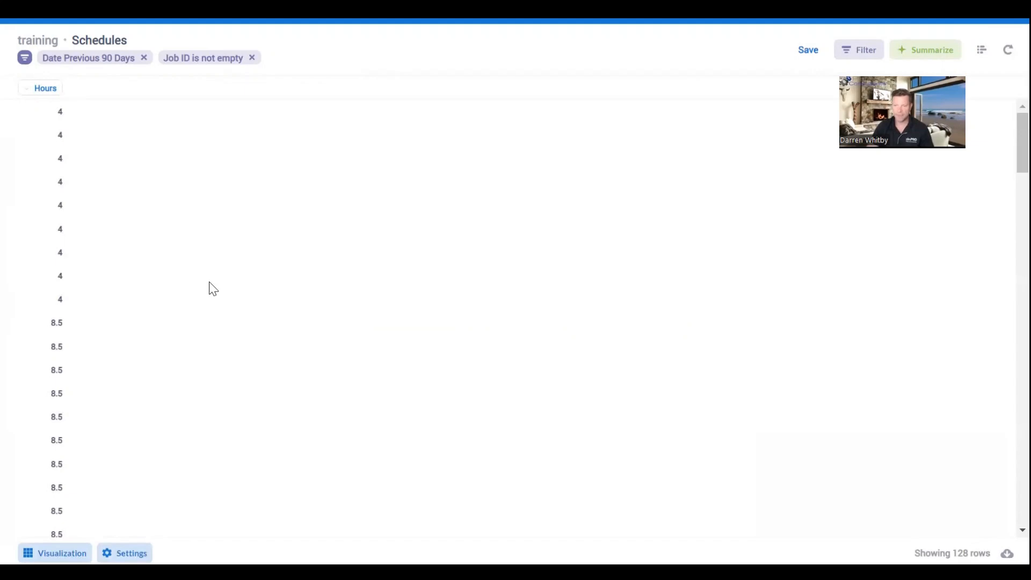
Reopen the query editor and join the Jobs table to Schedules where Job ID equals Job ID.
left_click(983, 51)
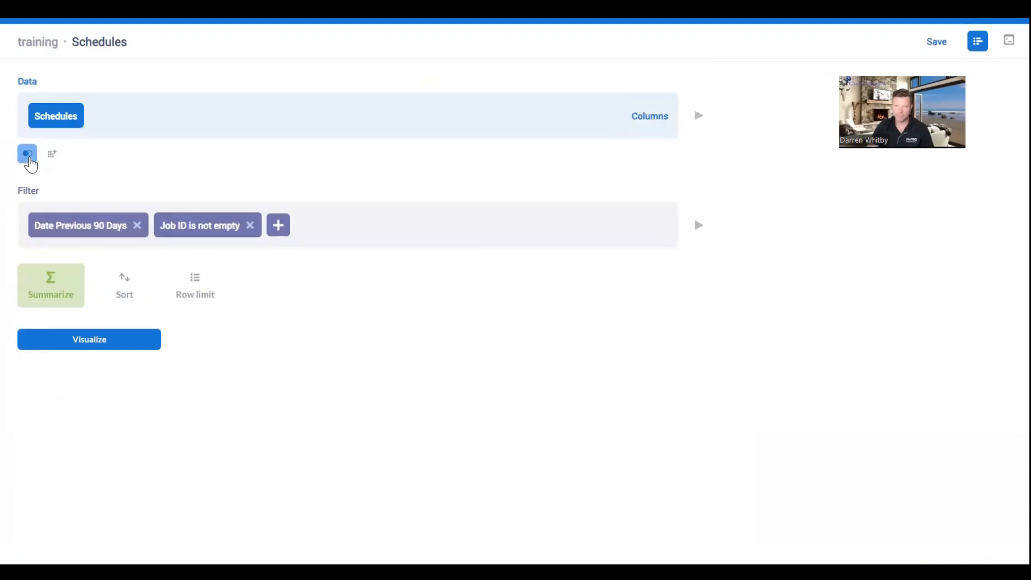
left_click(28, 154)
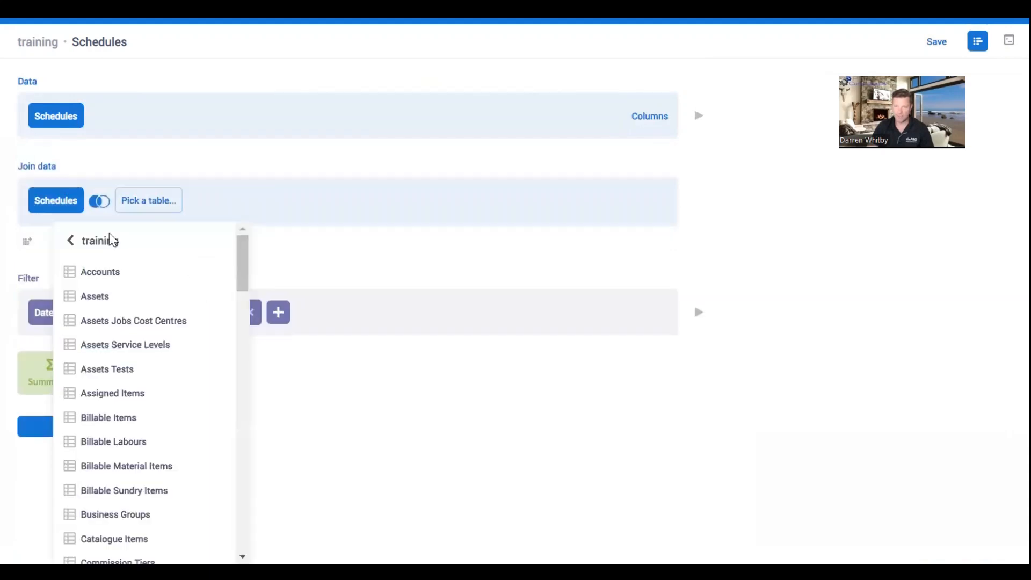
scroll(153, 371, "down", 10)
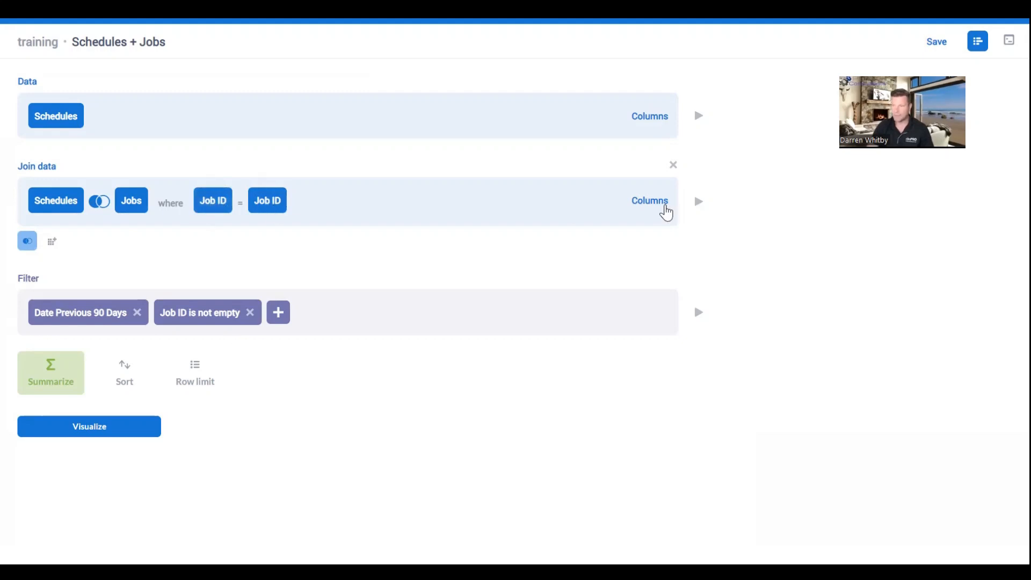
Limit the joined Jobs table to the Site column only, and visualize the results.
left_click_drag(667, 206, 663, 207)
left_click(656, 208)
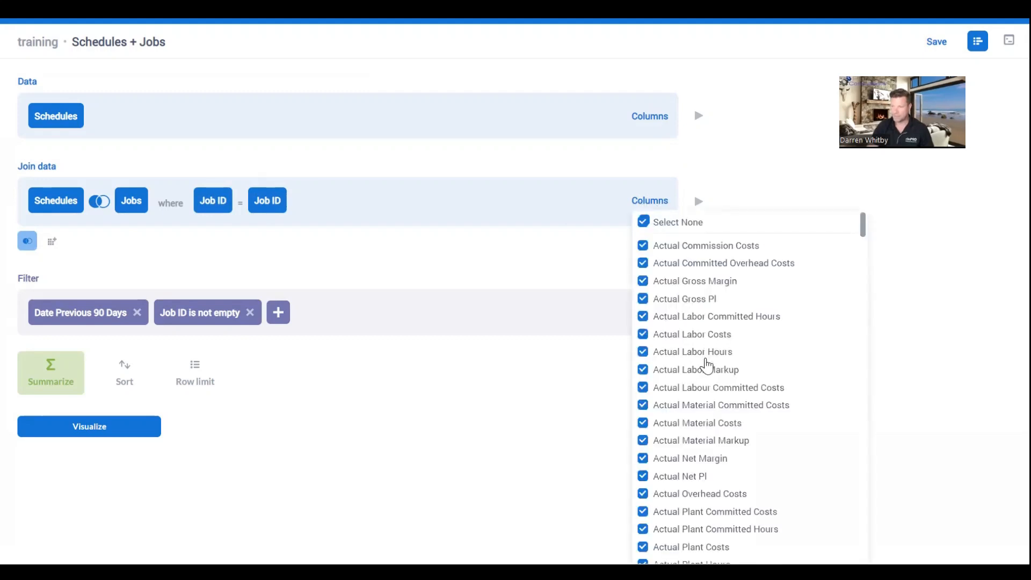
scroll(703, 368, "down", 20)
scroll(701, 370, "down", 20)
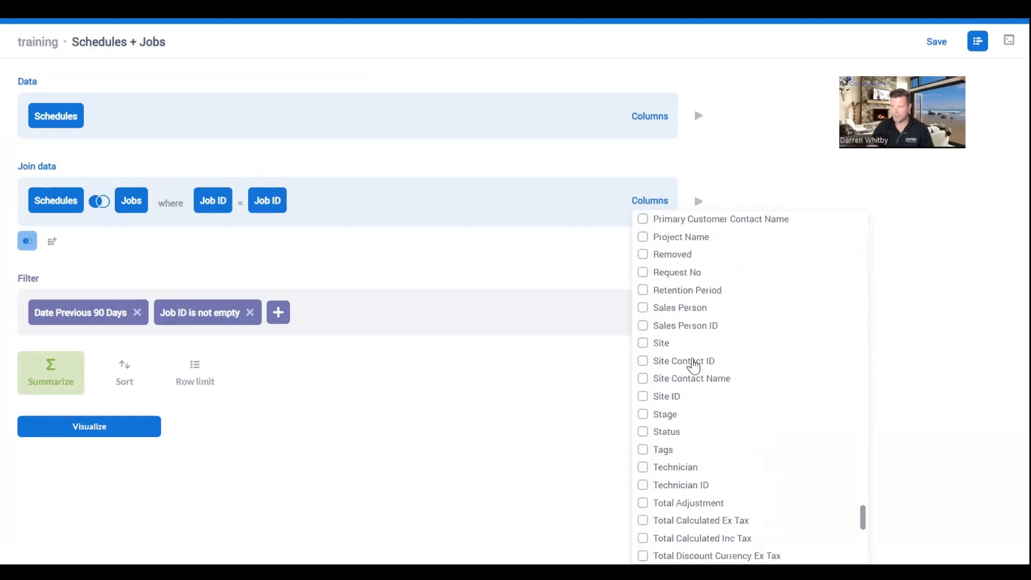
scroll(677, 322, "up", 1)
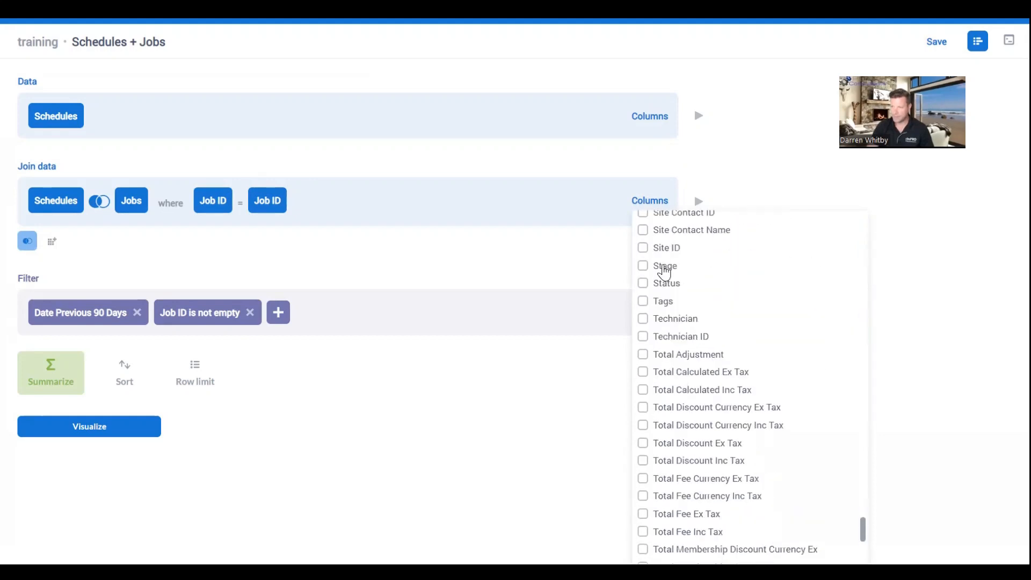
scroll(652, 287, "up", 2)
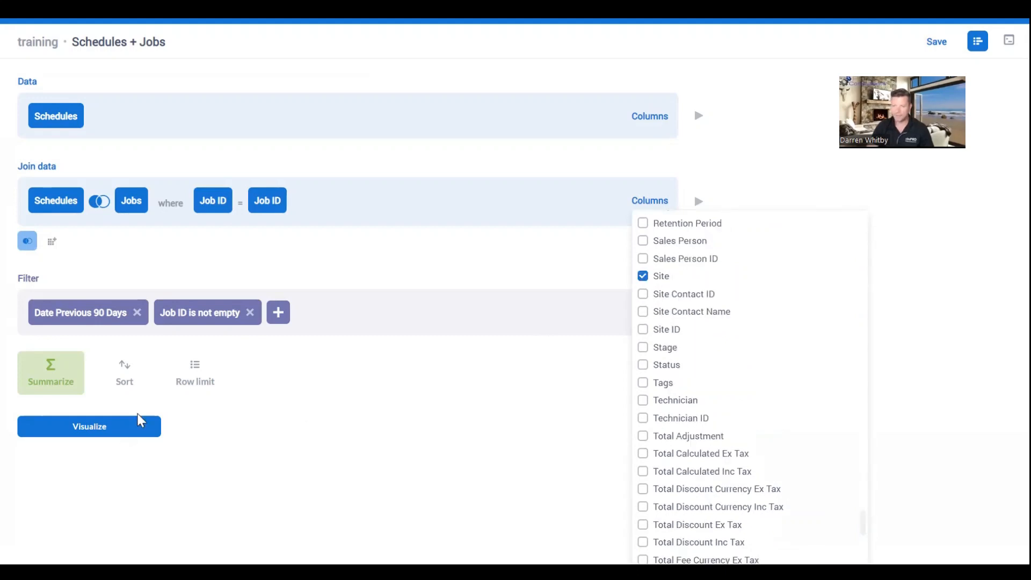
left_click(144, 428)
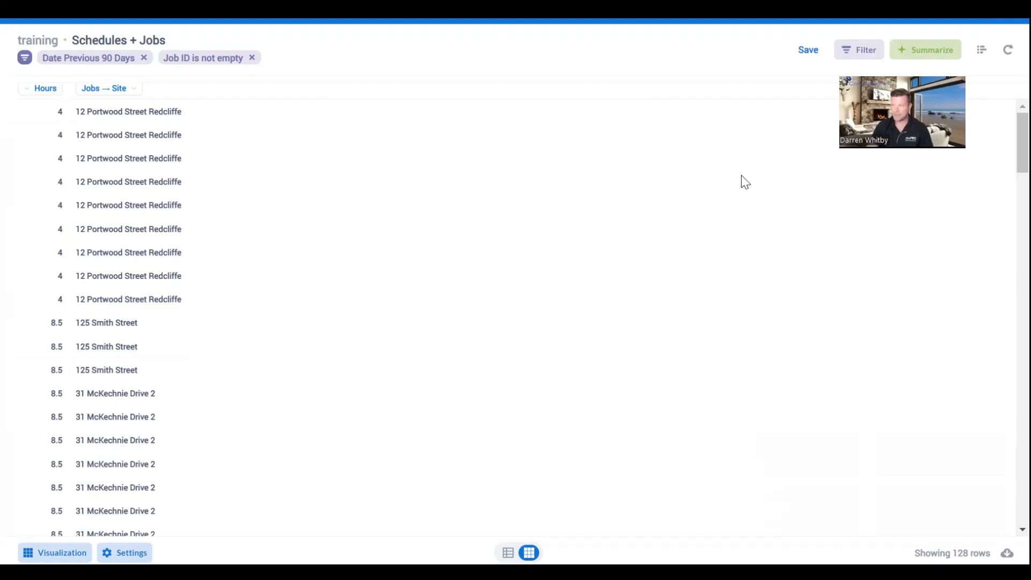
Summarize the results as a count grouped by the Site field of Jobs.
left_click(926, 50)
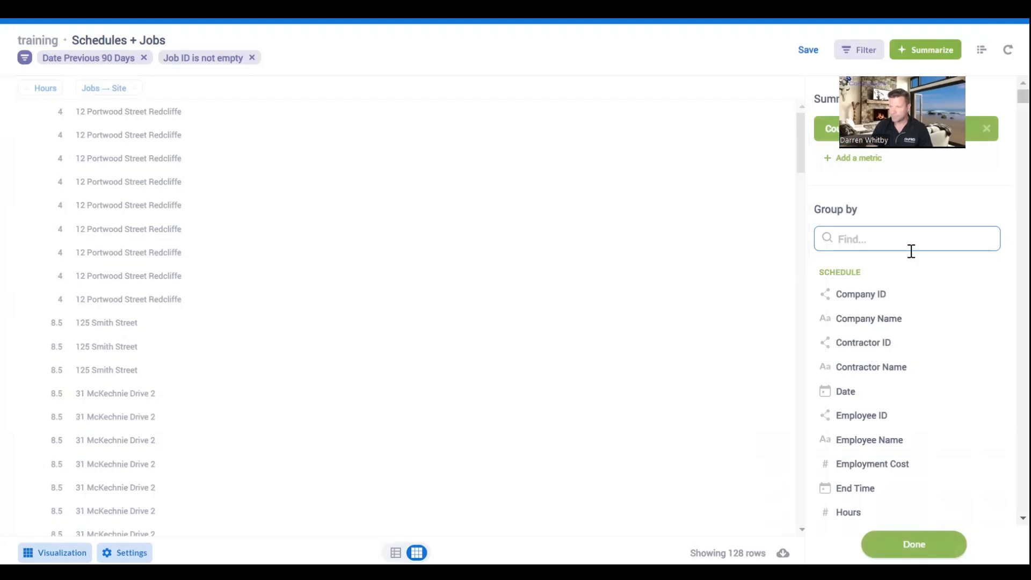
type("site")
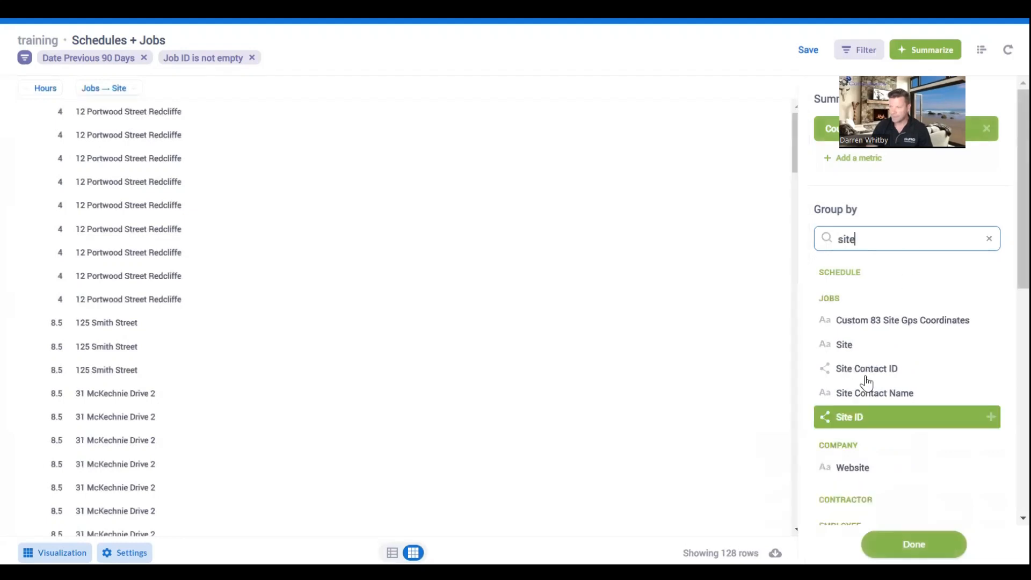
left_click(838, 350)
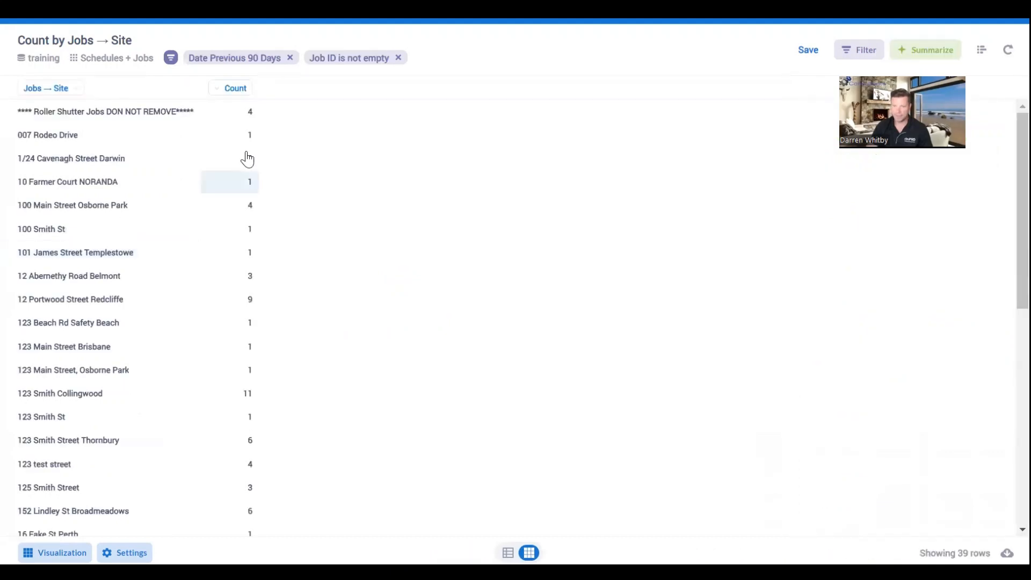
Sort the site results by Count in ascending order, and change the sort to descending.
scroll(276, 324, "down", 3)
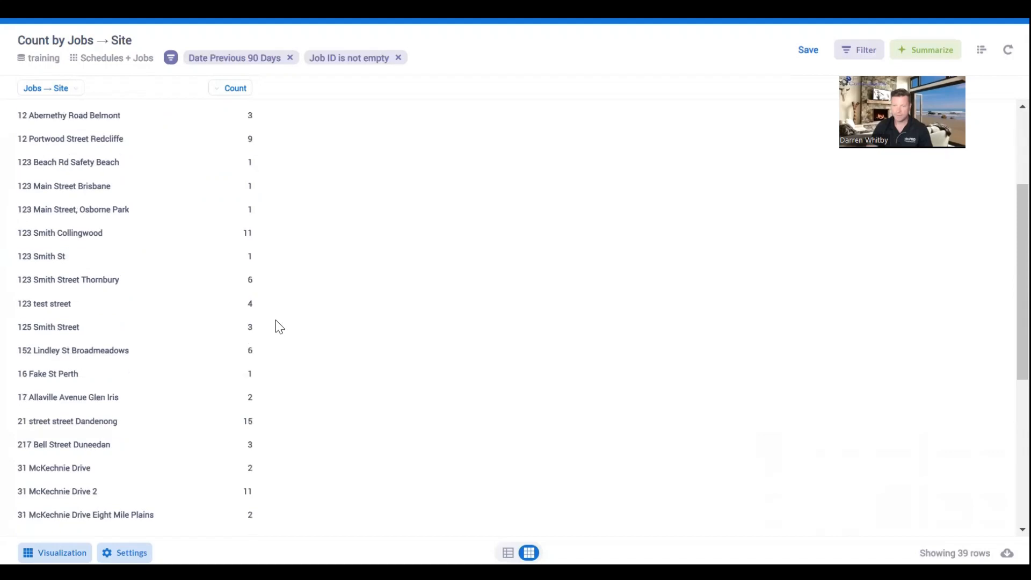
scroll(248, 288, "down", 4)
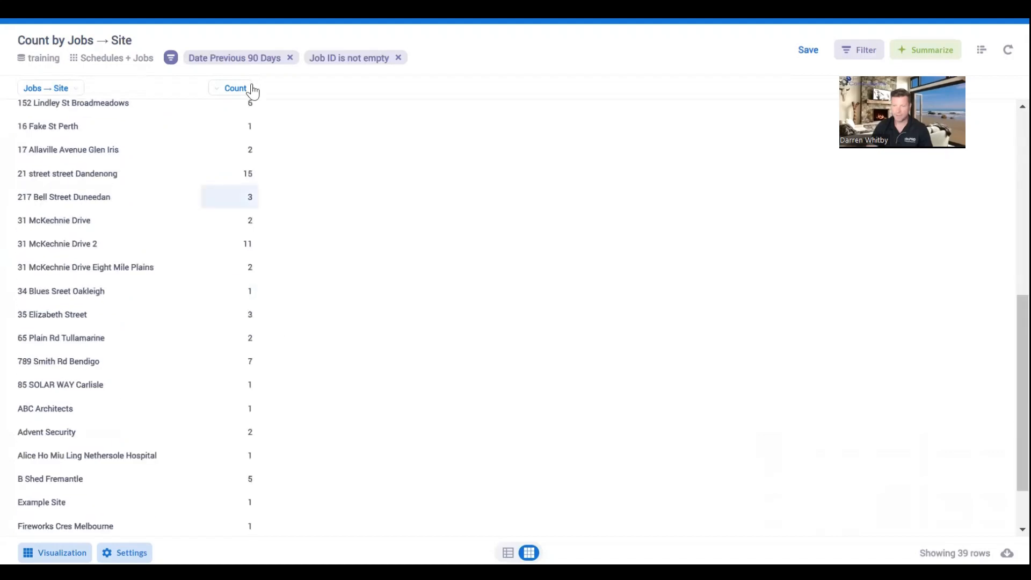
left_click(230, 89)
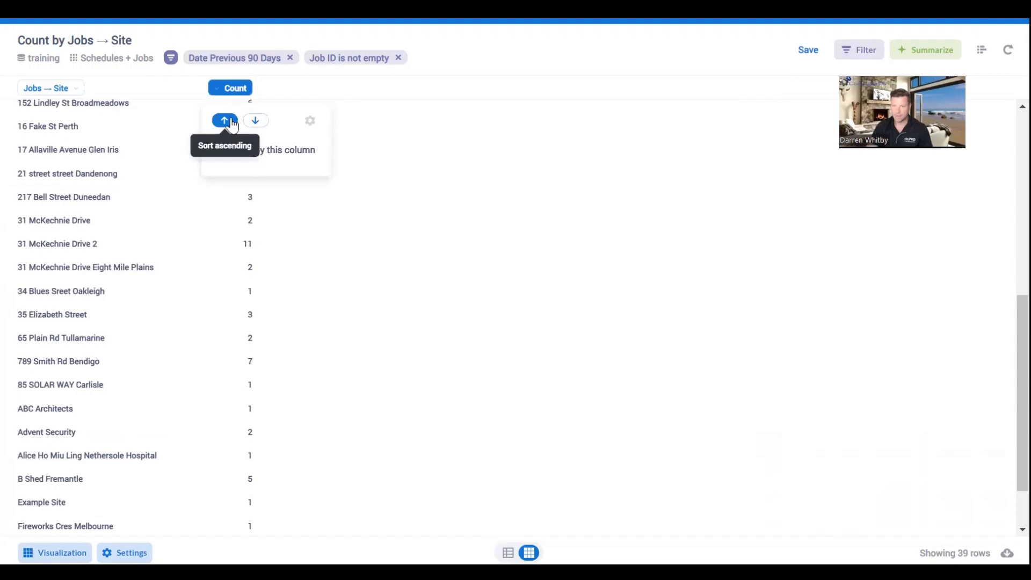
left_click(230, 121)
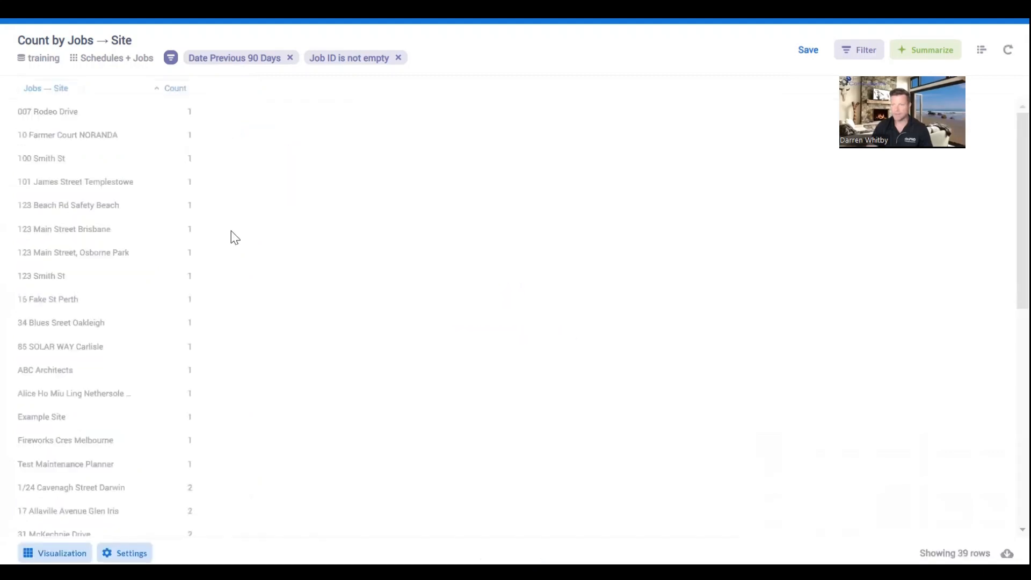
left_click(167, 89)
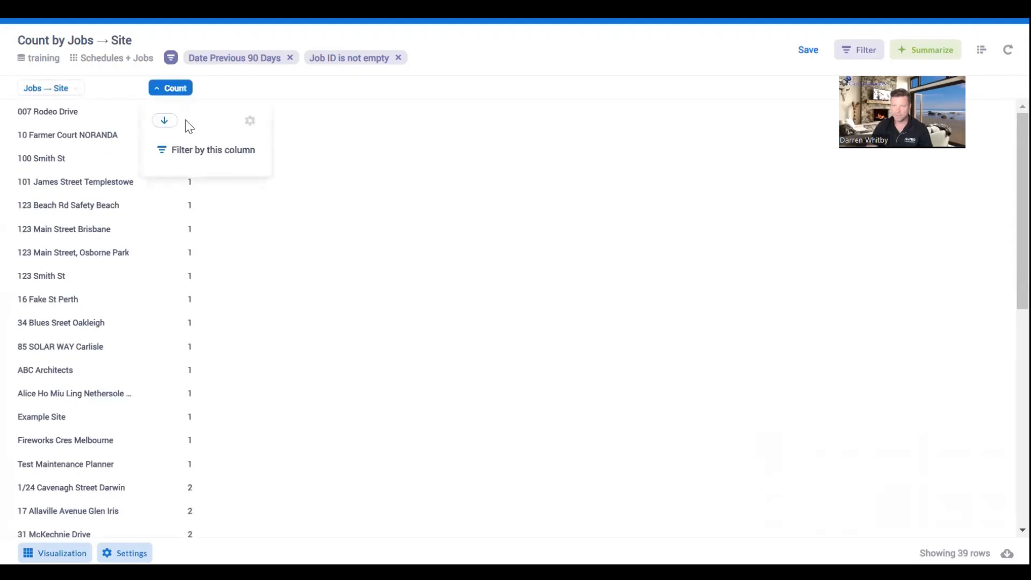
left_click(173, 122)
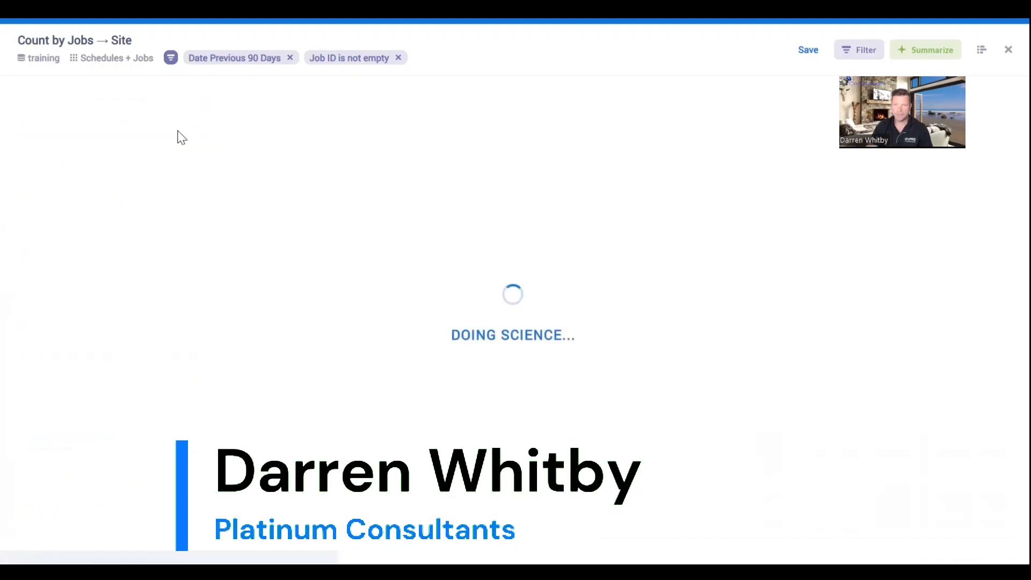